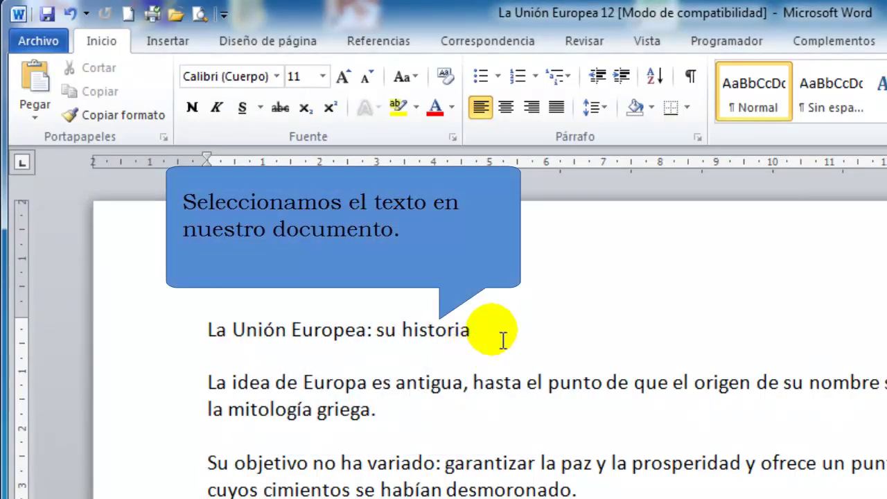
Apply the Título 1 style to the line 'La Unión Europea: su historia'.
drag(503, 338, 208, 330)
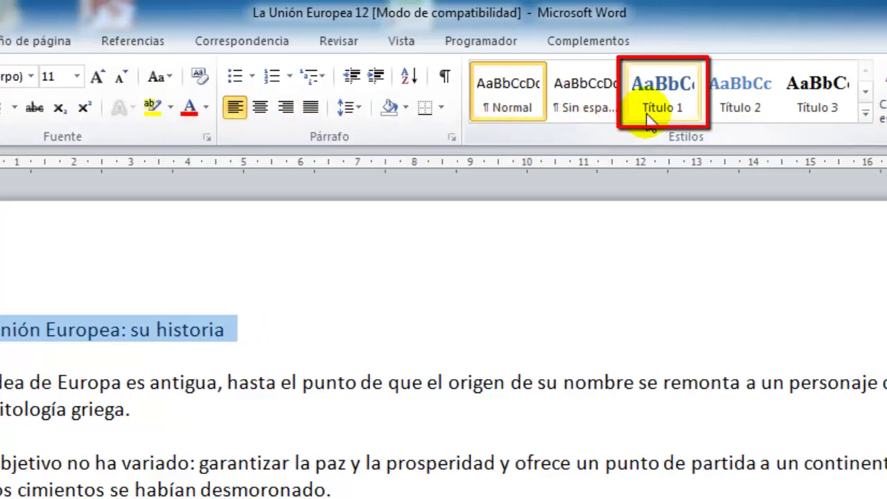
click(649, 123)
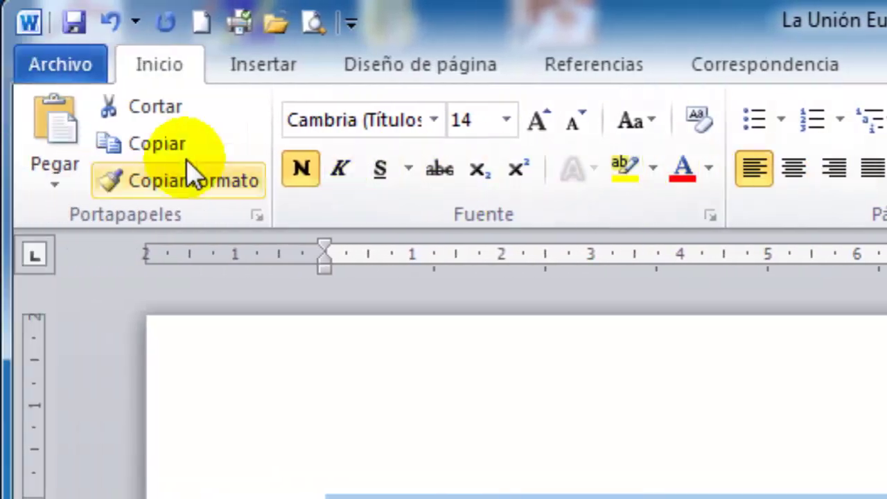
Save the file as a current-format Documento de Word, accepting the compatibility upgrade.
click(102, 83)
click(159, 164)
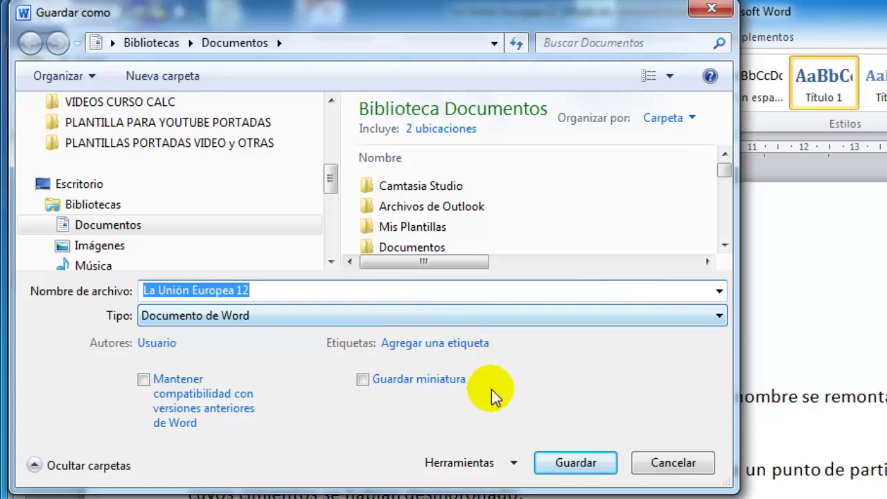
click(545, 463)
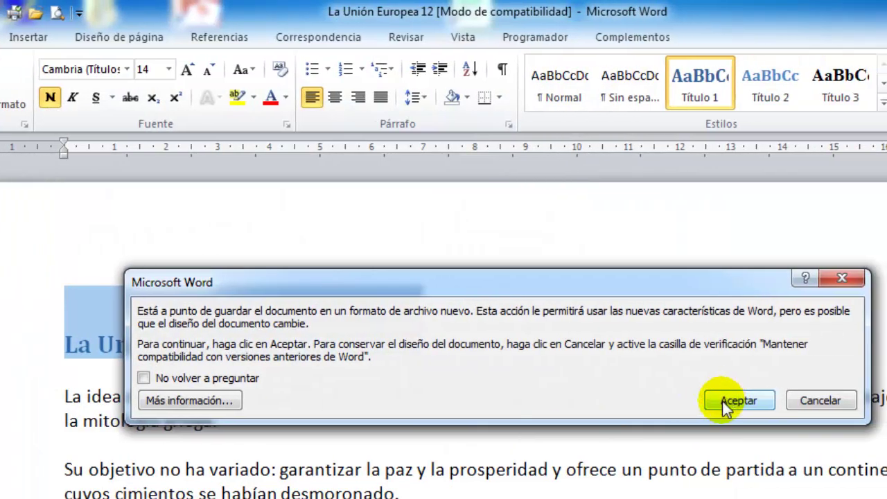
click(736, 405)
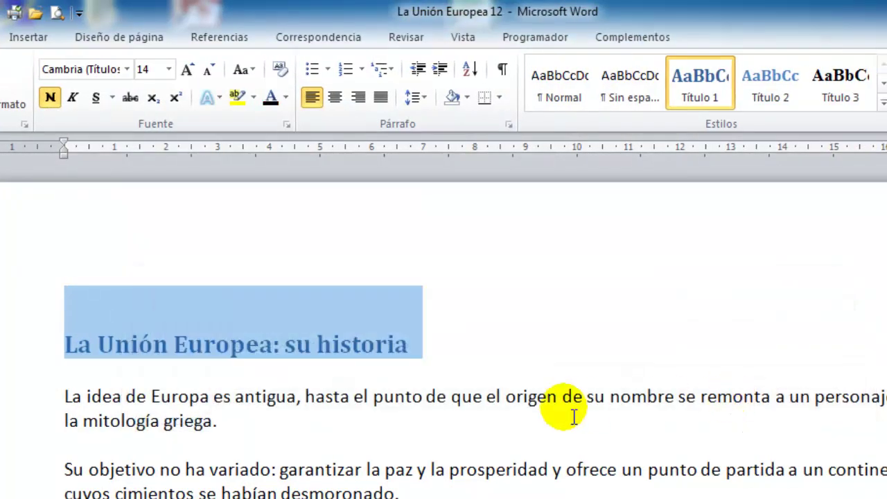
click(548, 420)
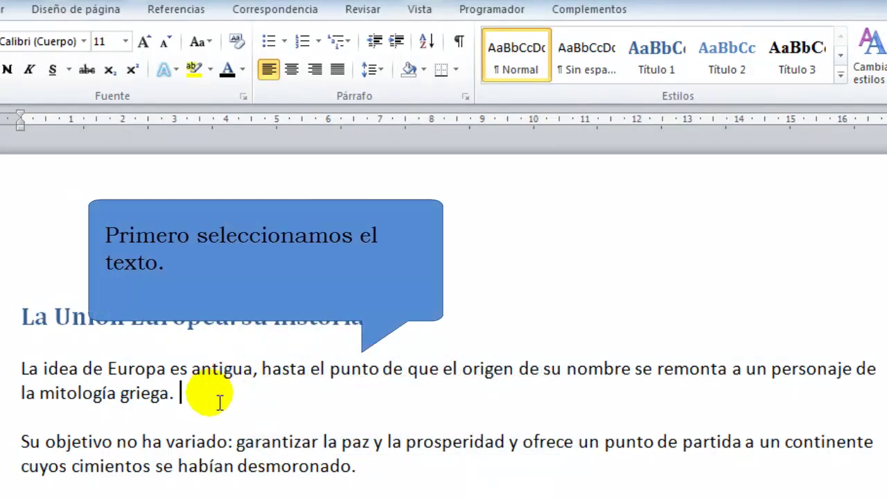
Style the 'La idea de Europa es antigua…' paragraph as Título 2.
drag(207, 397, 21, 370)
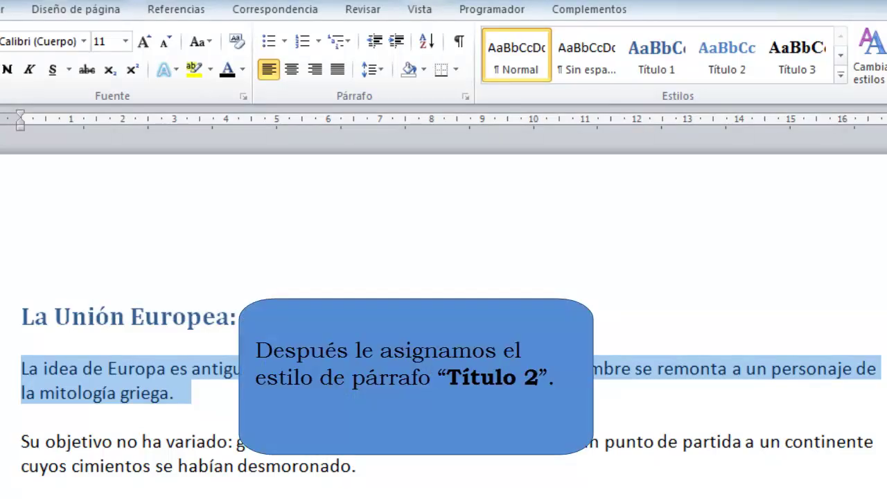
click(731, 71)
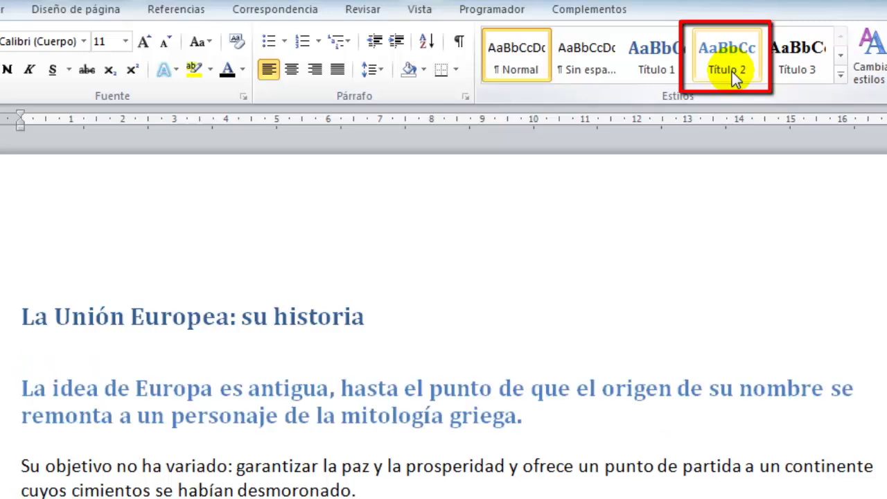
click(732, 72)
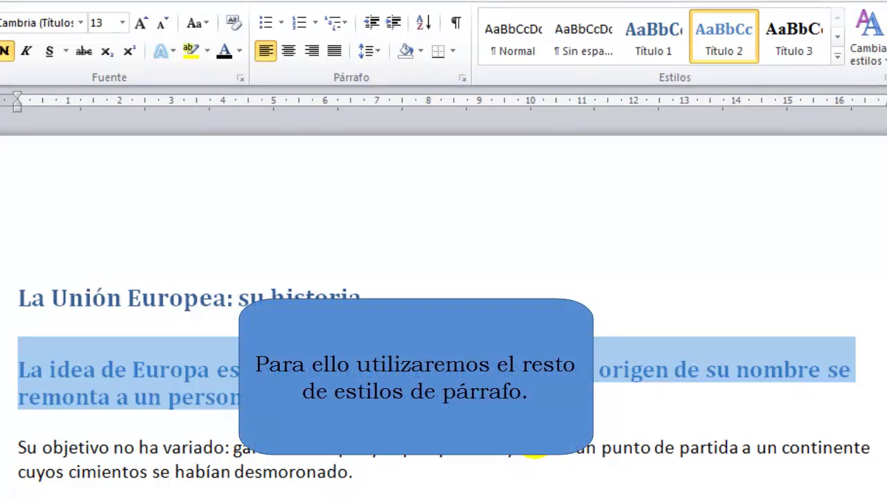
Apply Título 3 to the 'Su objetivo no ha variado…' paragraph.
click(537, 446)
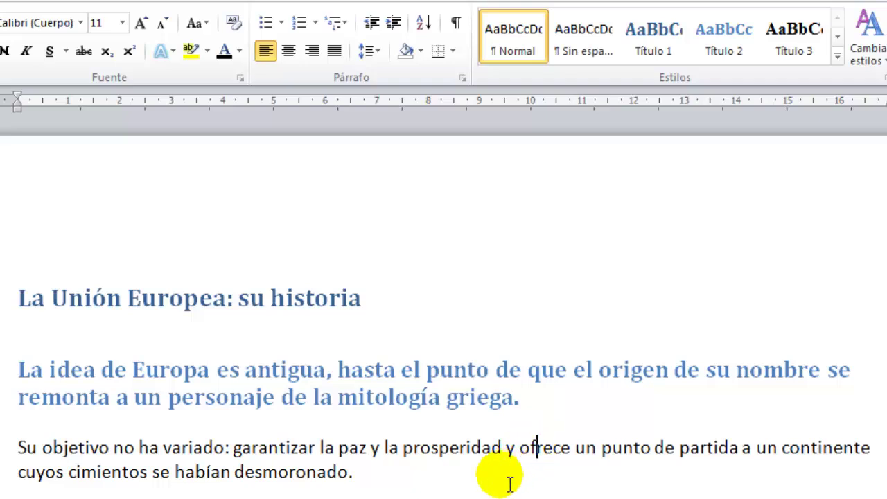
drag(412, 472, 35, 458)
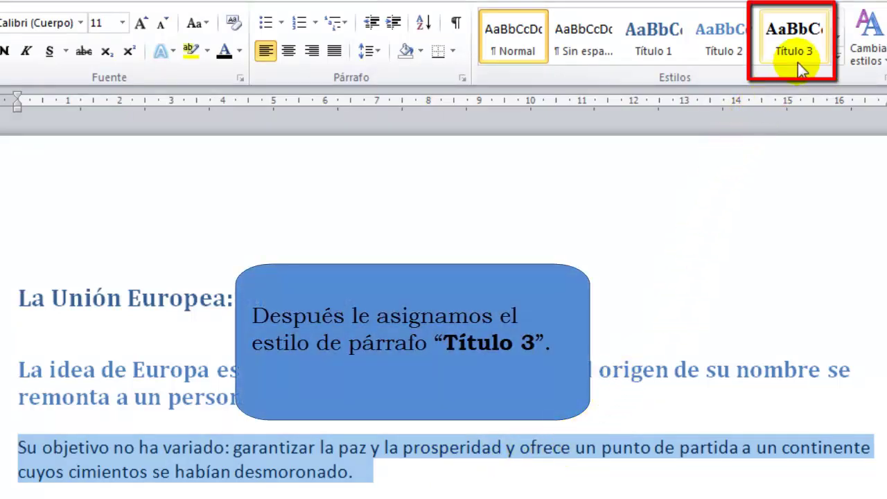
click(798, 61)
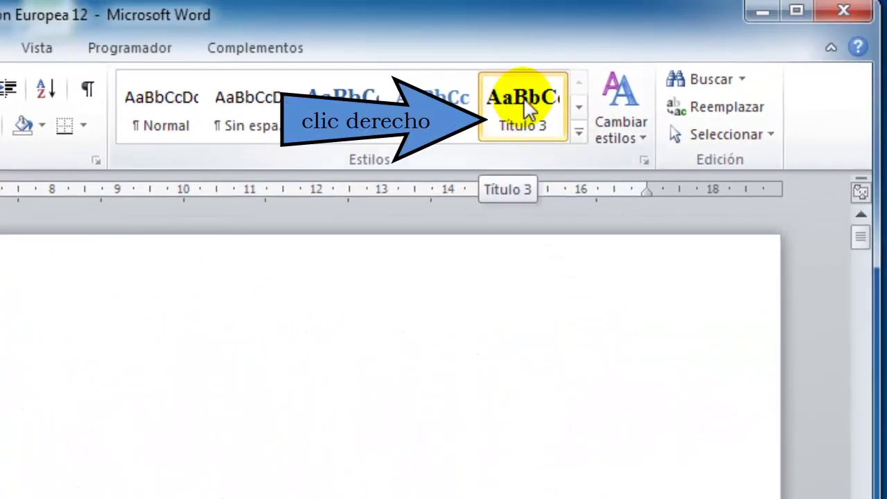
right_click(523, 97)
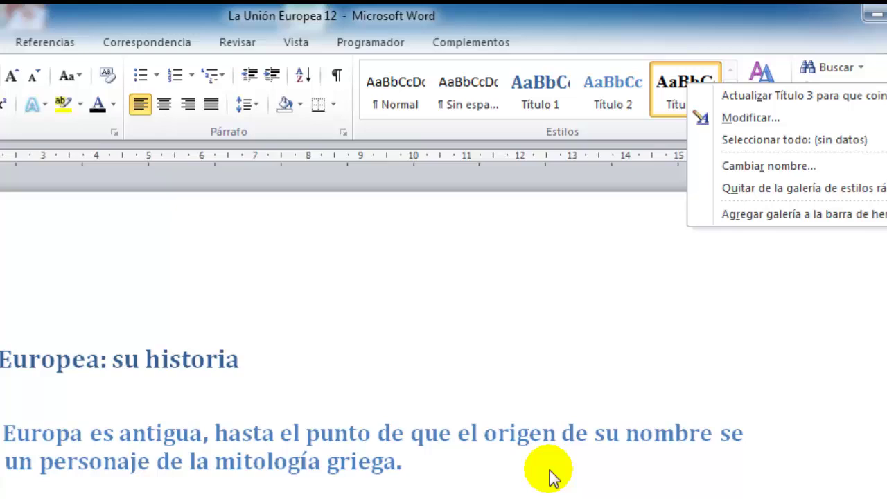
click(671, 413)
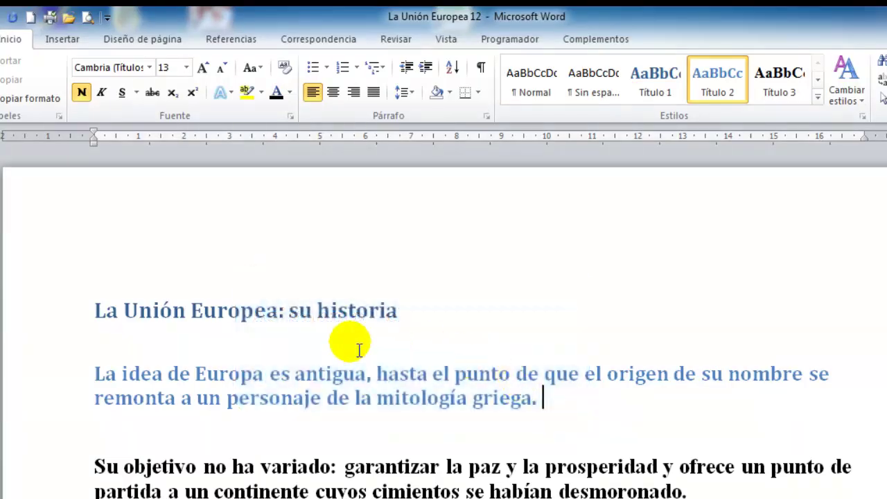
Make 'La Unión Europea: antecedentes' Título 1 and the 'En 1949…' paragraph Título 2.
scroll(288, 348, down, 2)
scroll(290, 348, down, 3)
scroll(290, 349, down, 4)
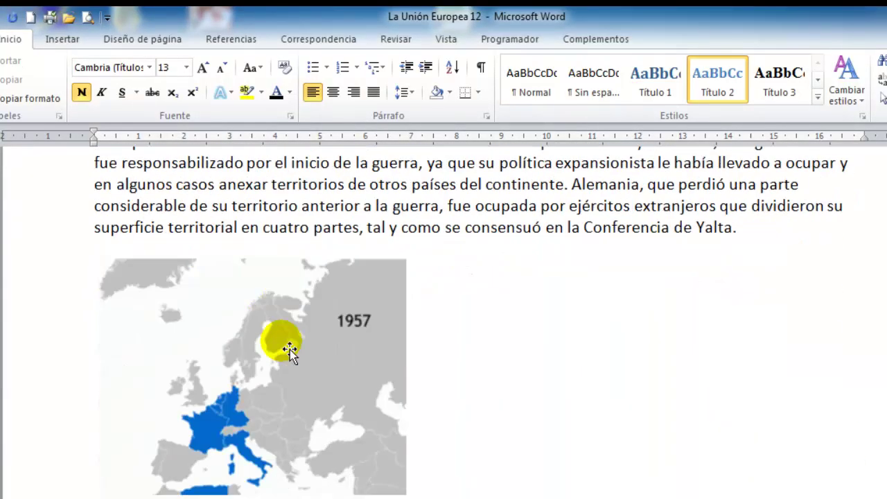
scroll(290, 348, down, 4)
scroll(289, 348, down, 5)
scroll(289, 348, down, 5)
scroll(222, 293, down, 5)
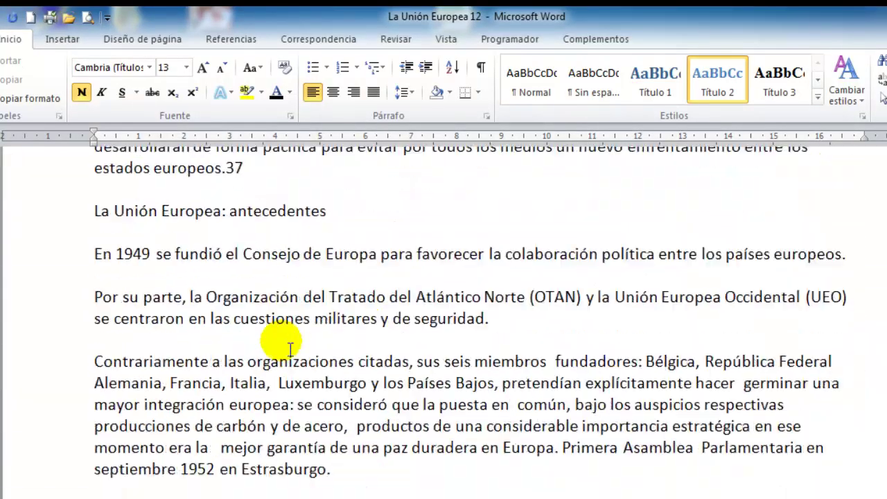
click(86, 216)
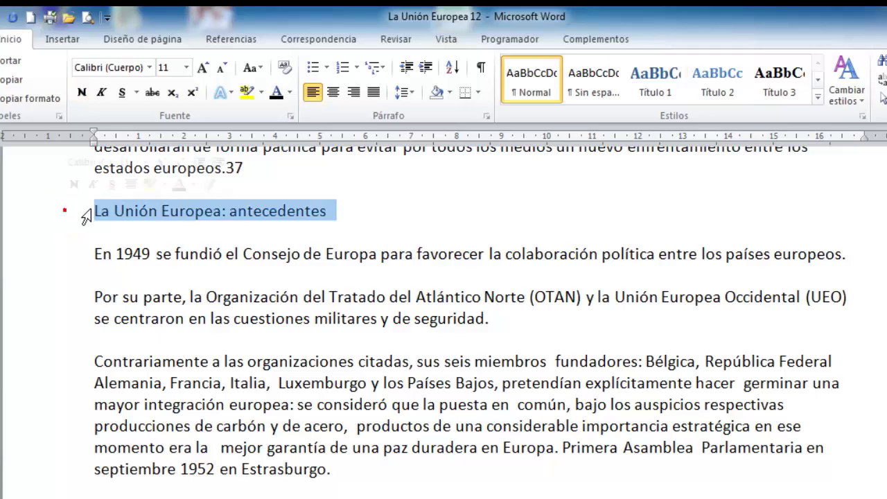
click(655, 83)
click(56, 299)
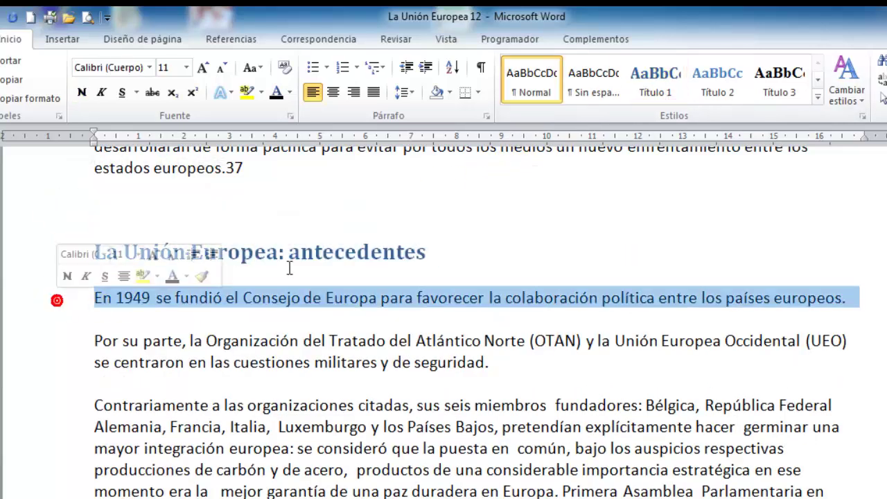
click(715, 86)
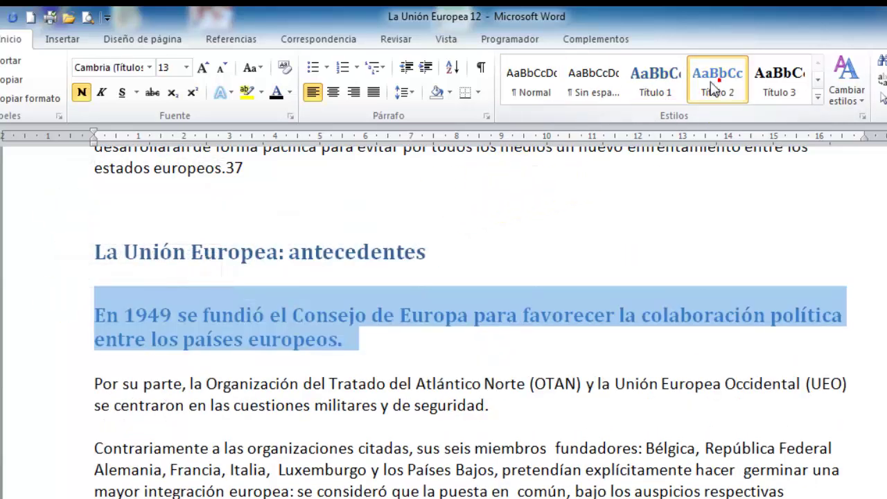
Apply Título 3 to the OTAN/UEO paragraph.
click(55, 387)
double_click(76, 398)
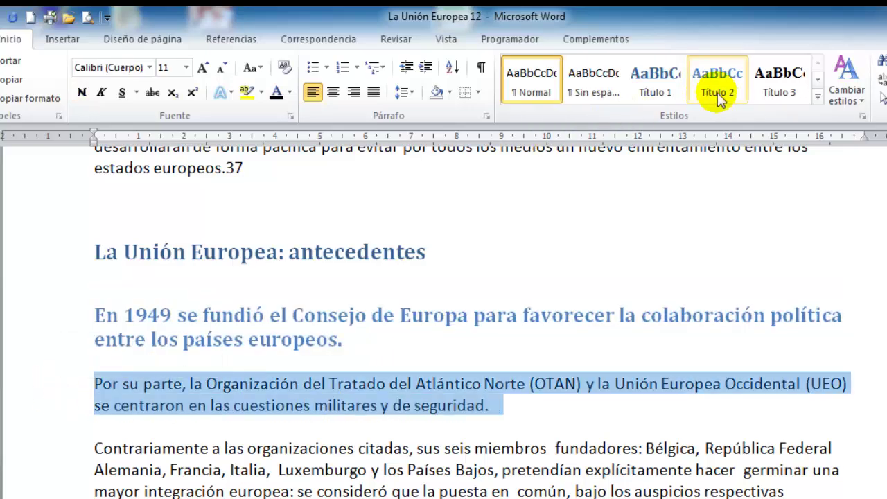
click(774, 87)
click(307, 356)
scroll(307, 357, down, 5)
scroll(307, 356, down, 10)
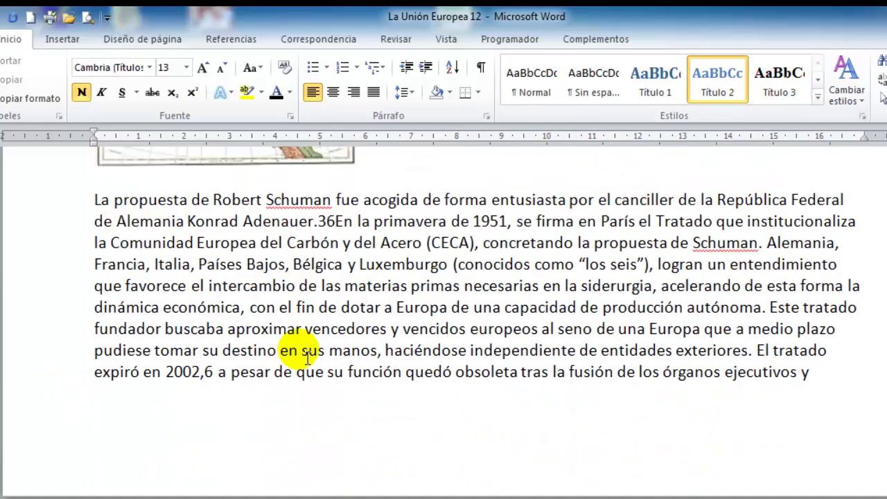
scroll(307, 357, down, 10)
scroll(306, 357, down, 5)
scroll(307, 357, down, 4)
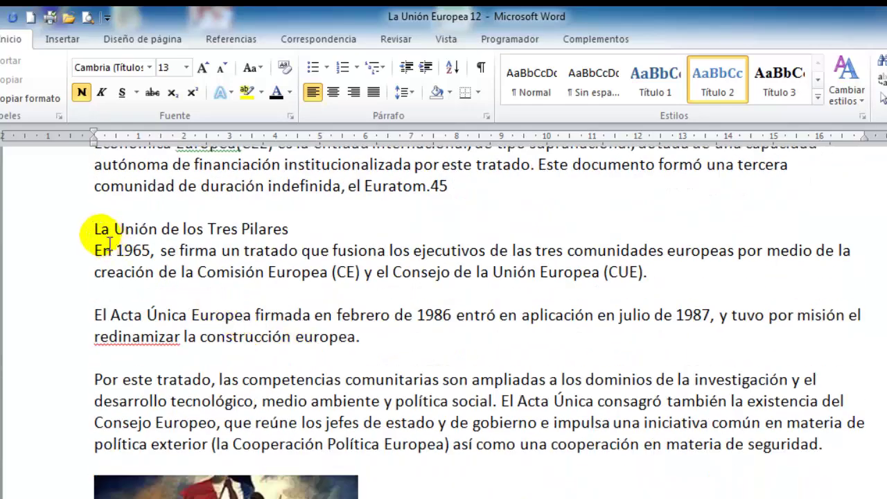
Style 'La Unión de los Tres Pilares' Título 1, the 1965 paragraph Título 2, and 'El Acta Única Europea' Título 3.
click(66, 230)
click(648, 77)
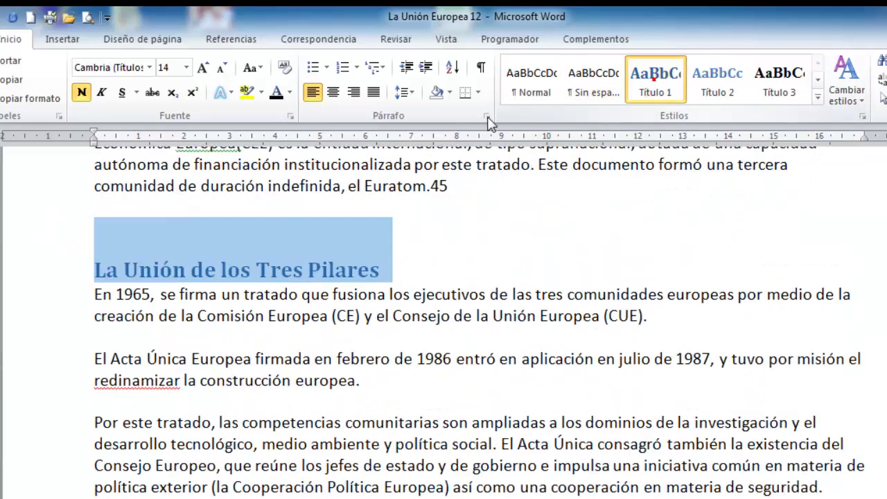
click(85, 305)
drag(85, 305, 84, 318)
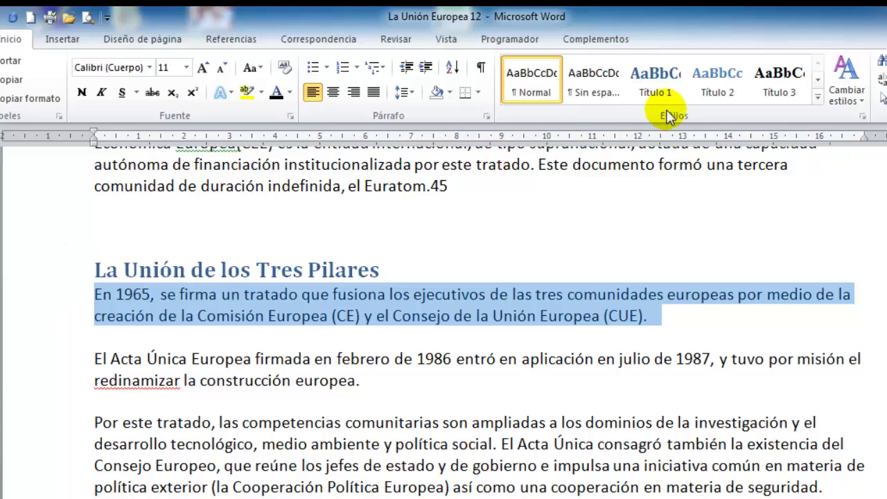
click(715, 83)
double_click(55, 415)
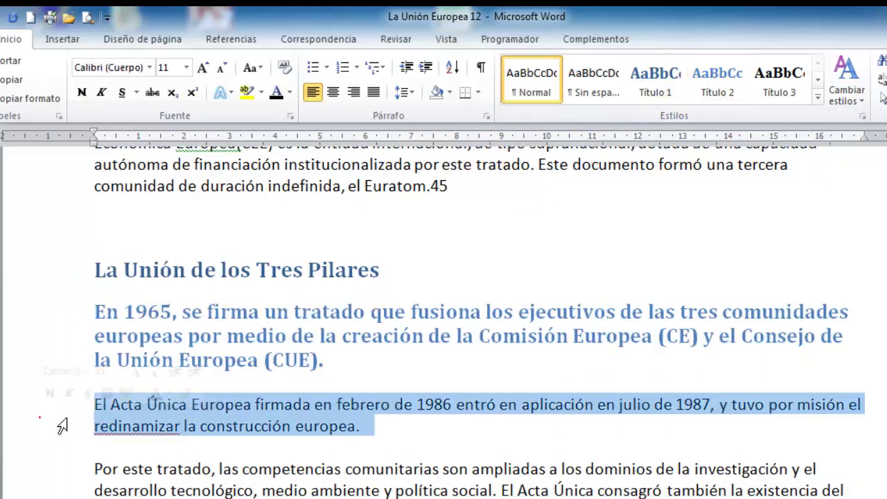
click(775, 97)
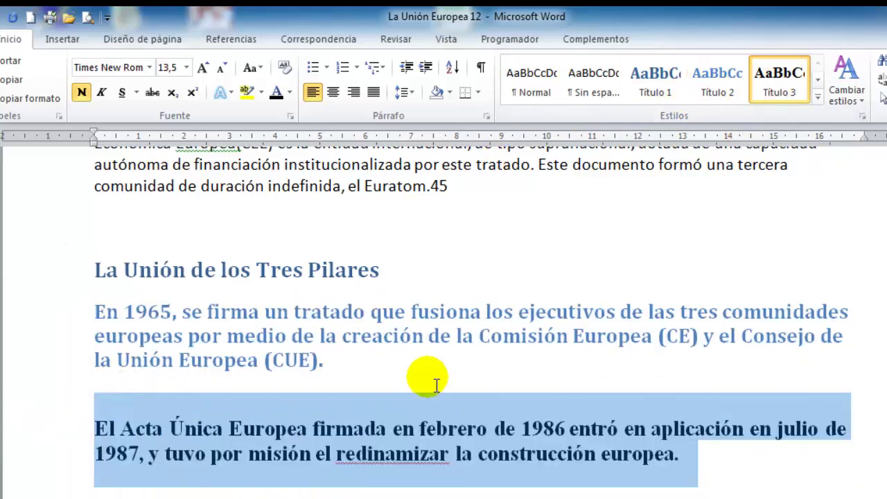
Make the 21st-century Union line Título 1 and the 'En 1999…' paragraph Título 2.
scroll(436, 384, down, 5)
scroll(436, 384, down, 5)
scroll(436, 384, down, 5)
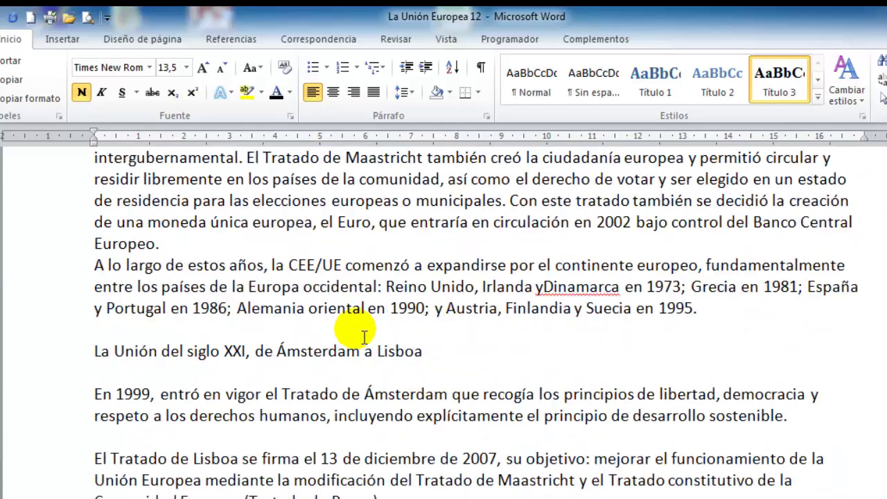
click(68, 353)
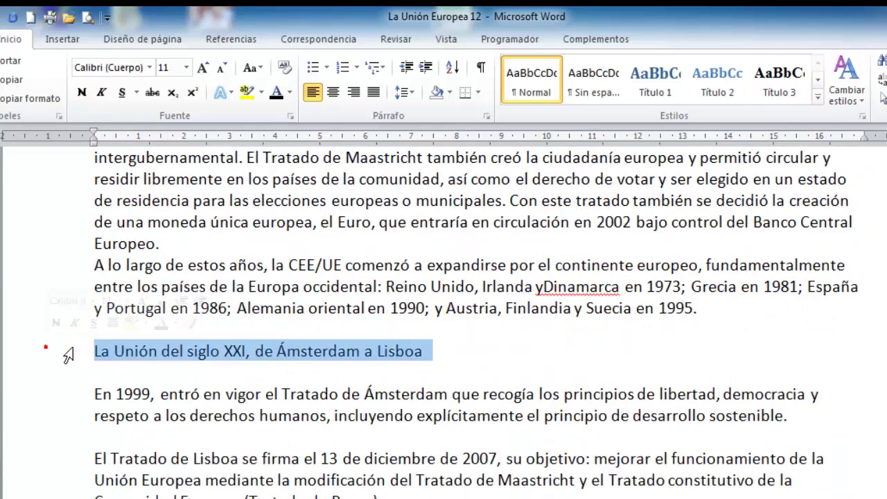
click(651, 86)
double_click(42, 441)
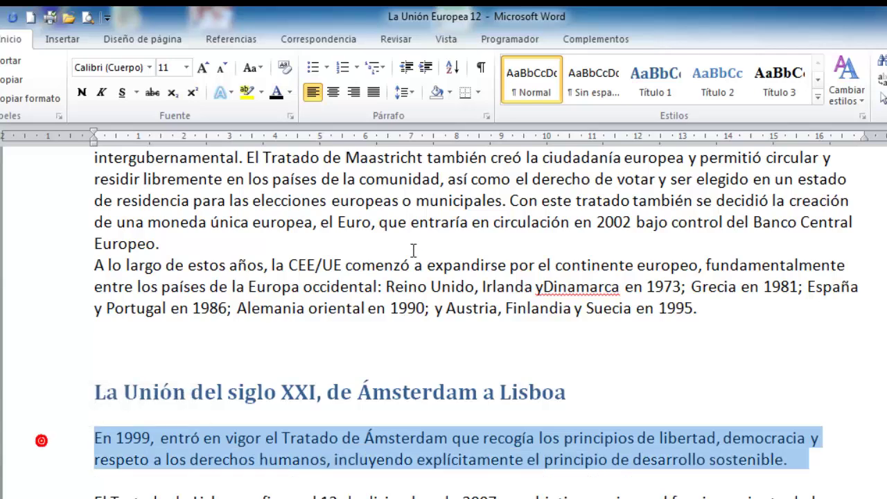
click(710, 76)
Apply Título 3 to the 'El Tratado de Lisboa…' paragraph.
scroll(481, 215, down, 3)
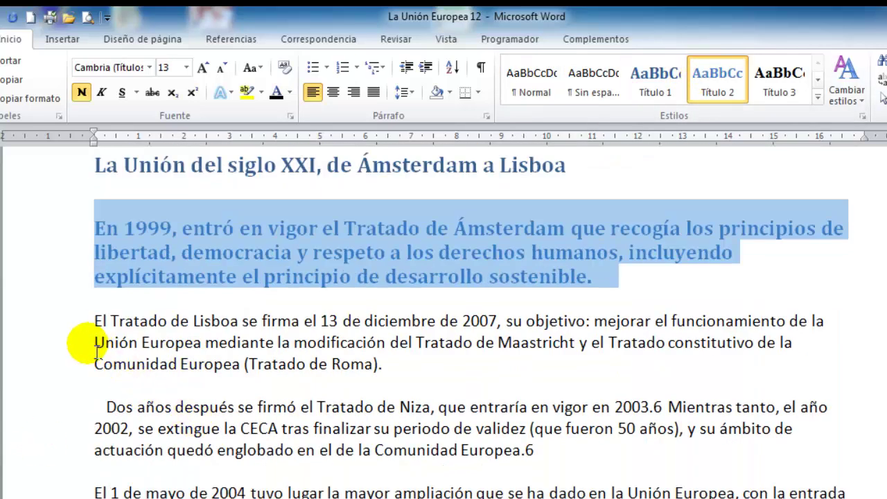
triple_click(63, 343)
double_click(79, 342)
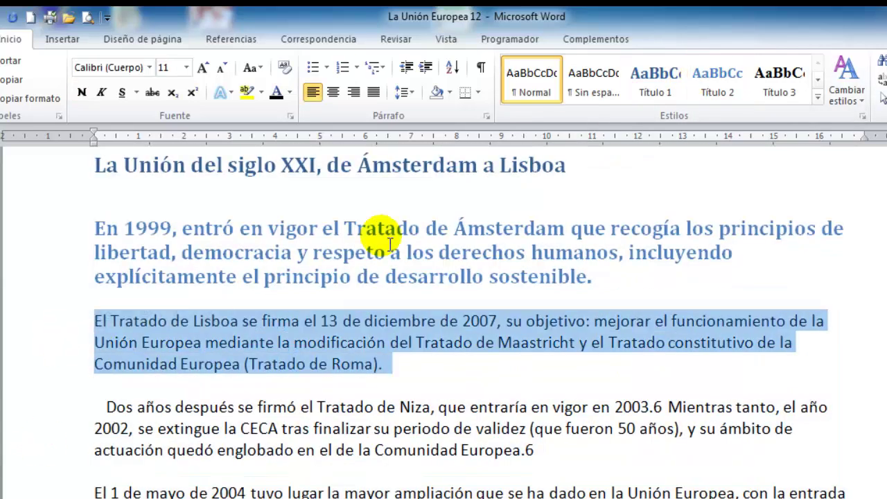
click(778, 105)
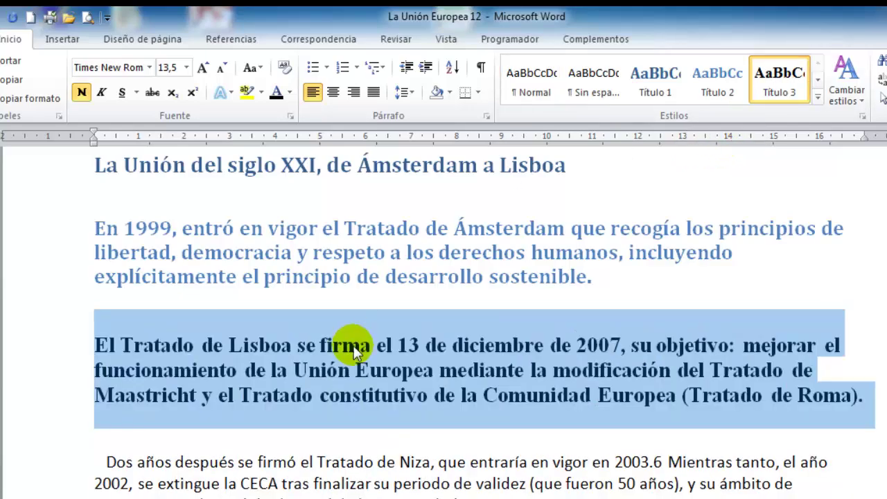
scroll(350, 342, down, 5)
scroll(357, 347, down, 4)
scroll(353, 333, down, 4)
scroll(352, 346, down, 2)
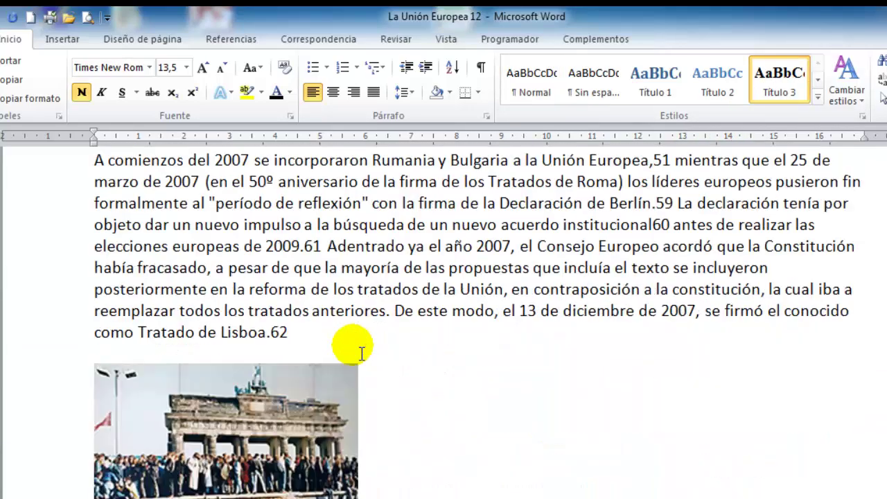
scroll(352, 340, down, 3)
scroll(357, 346, down, 3)
scroll(353, 347, down, 3)
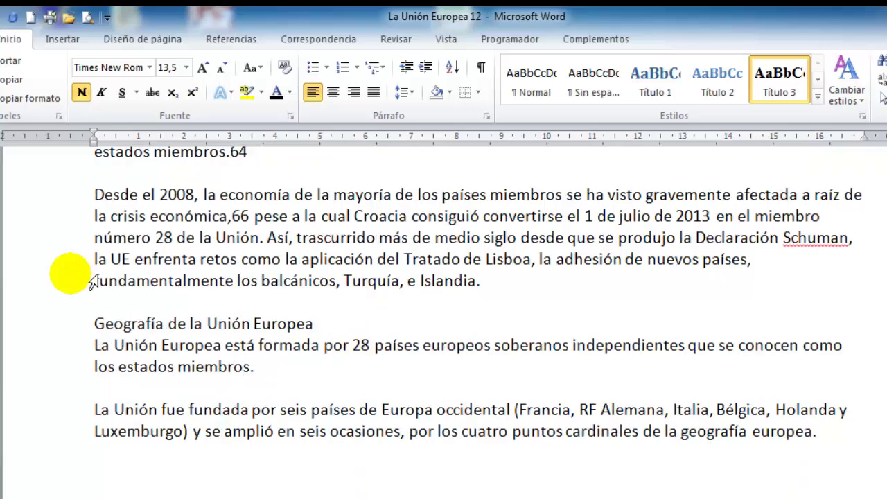
Make 'Geografía de la Unión Europea' Título 1 and the 28-countries paragraph Título 2.
click(39, 327)
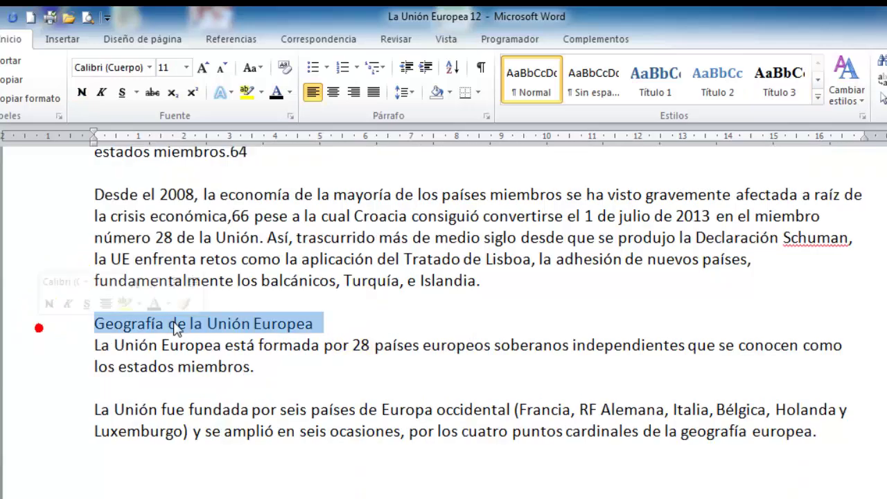
click(655, 81)
click(73, 410)
double_click(73, 414)
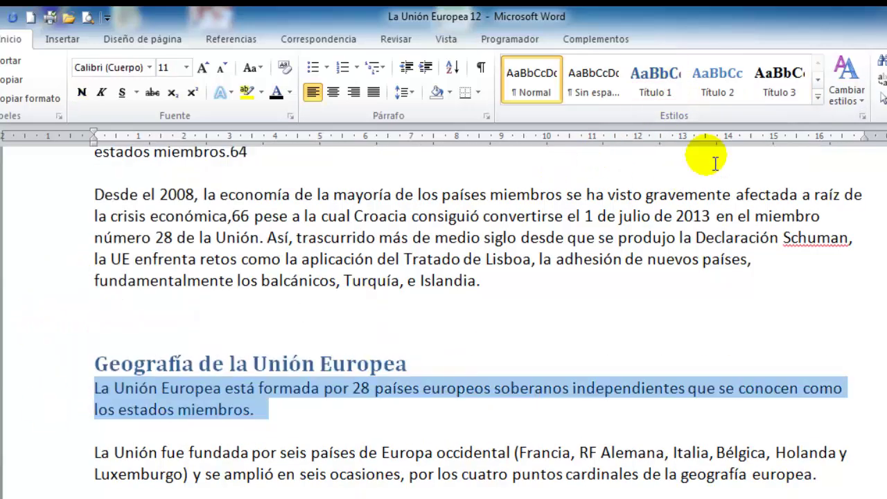
click(721, 89)
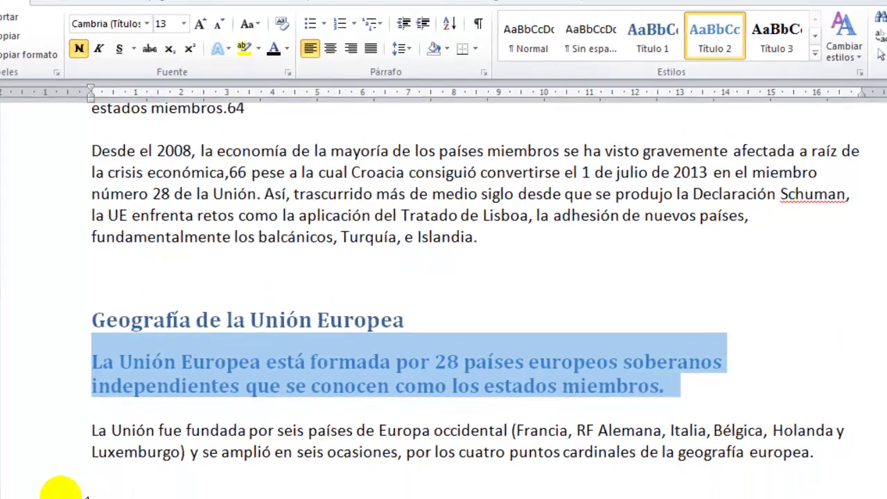
Apply Título 3 to the 'La Unión fue fundada…' paragraph.
double_click(76, 441)
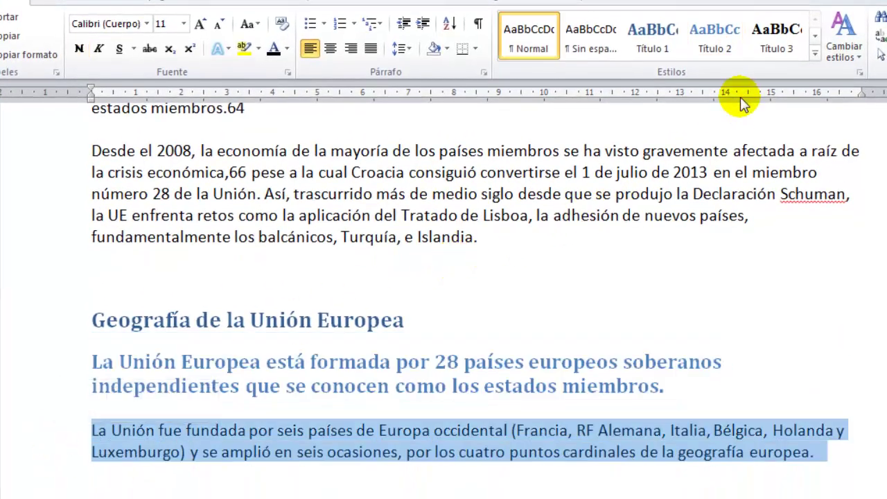
click(773, 43)
scroll(541, 370, down, 4)
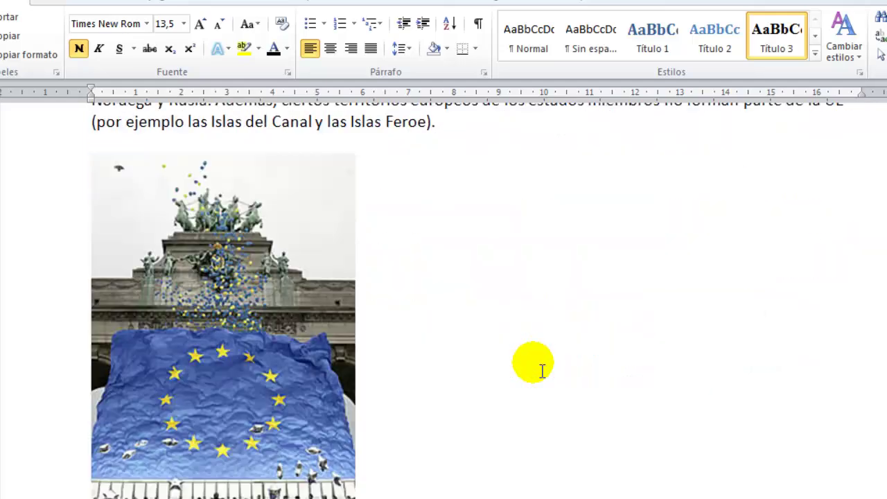
scroll(531, 366, down, 5)
scroll(530, 366, down, 4)
scroll(535, 368, down, 5)
scroll(535, 368, down, 4)
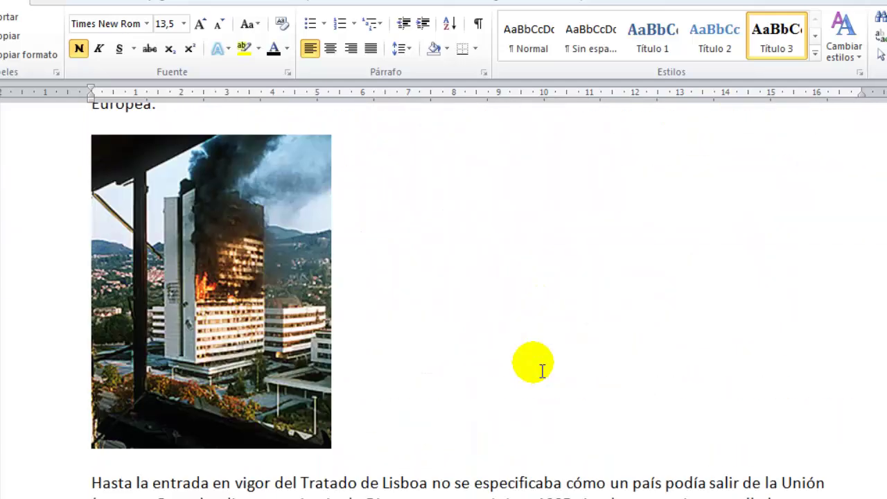
scroll(542, 371, down, 4)
scroll(542, 371, up, 3)
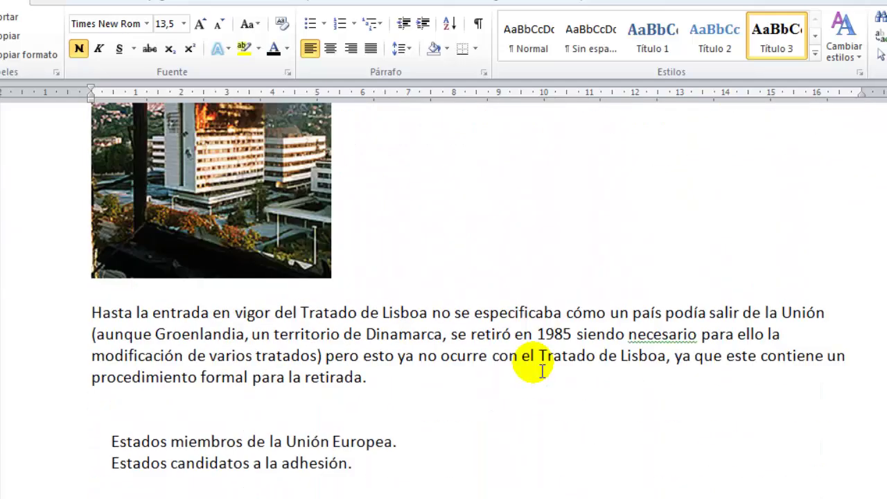
click(534, 365)
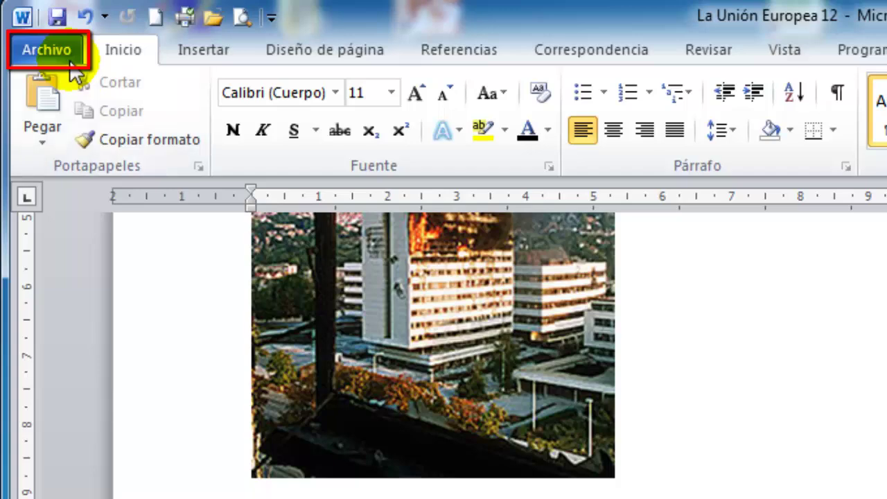
Open Word Options at the Barra de herramientas de acceso rápido page.
click(70, 60)
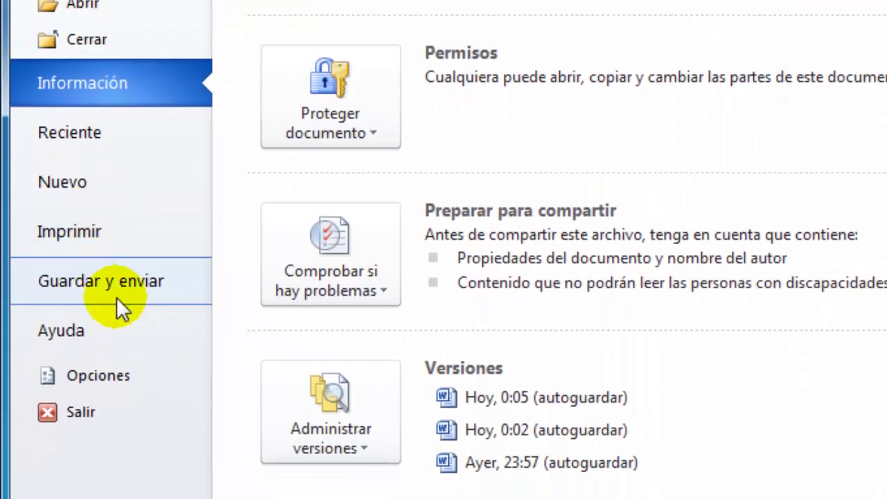
click(146, 373)
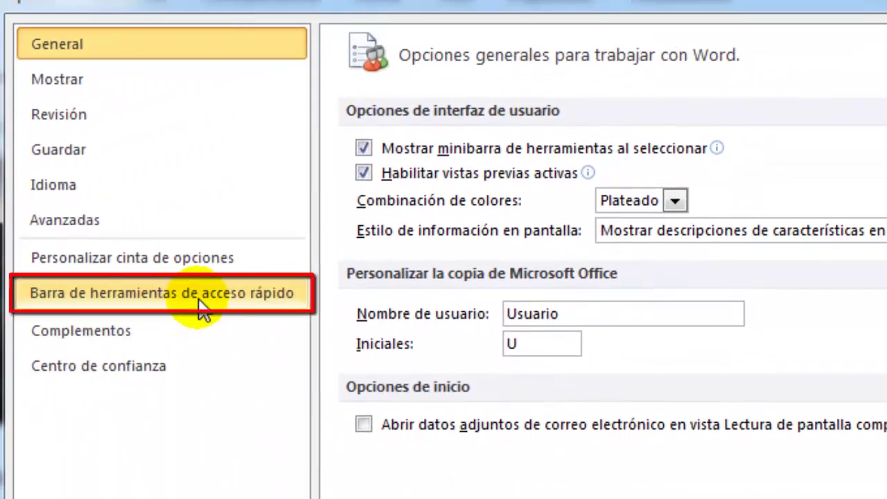
click(199, 300)
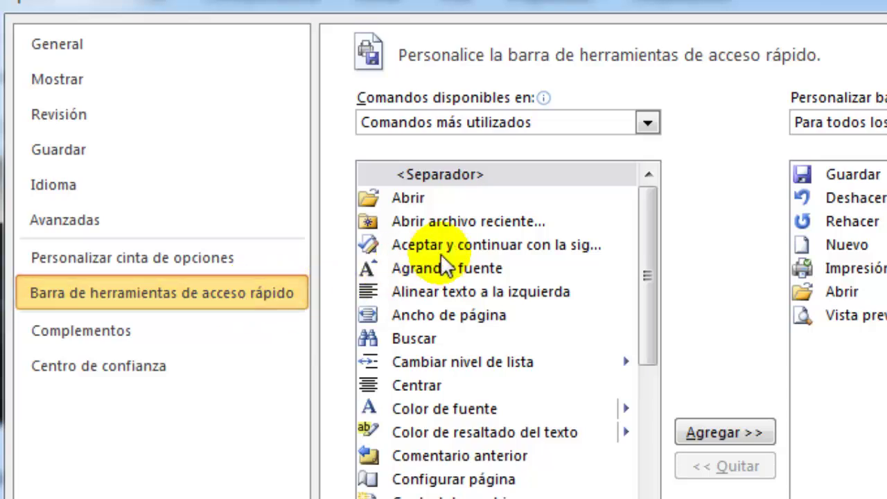
Add 'Enviar a Microsoft PowerPoint' from Todos los comandos to the Quick Access Toolbar and confirm.
click(541, 125)
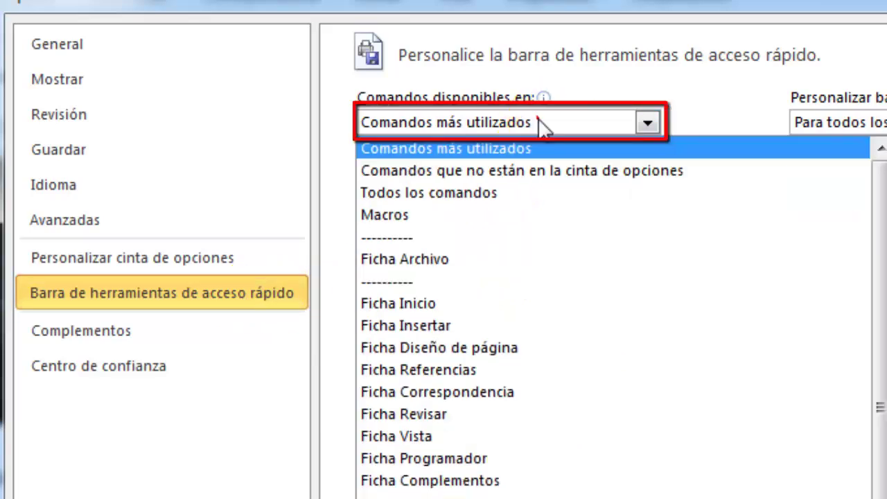
click(514, 193)
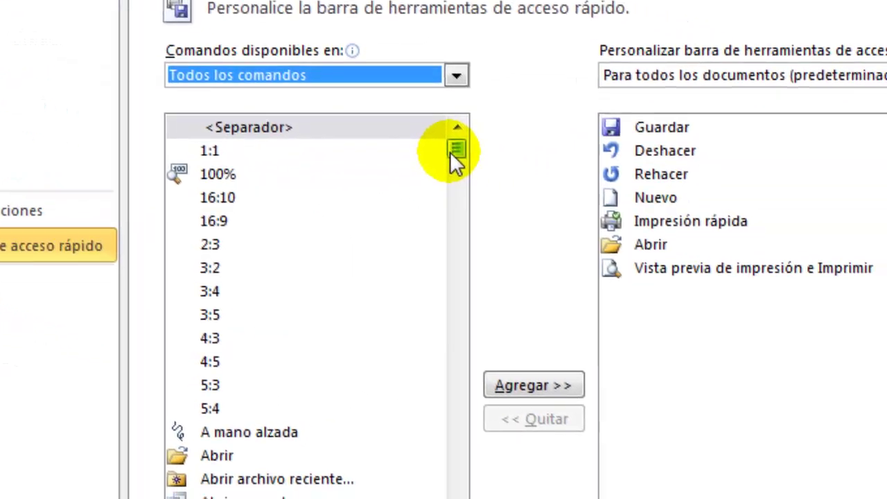
mouse_move(451, 153)
mouse_down()
mouse_move(323, 277)
mouse_move(331, 297)
mouse_up()
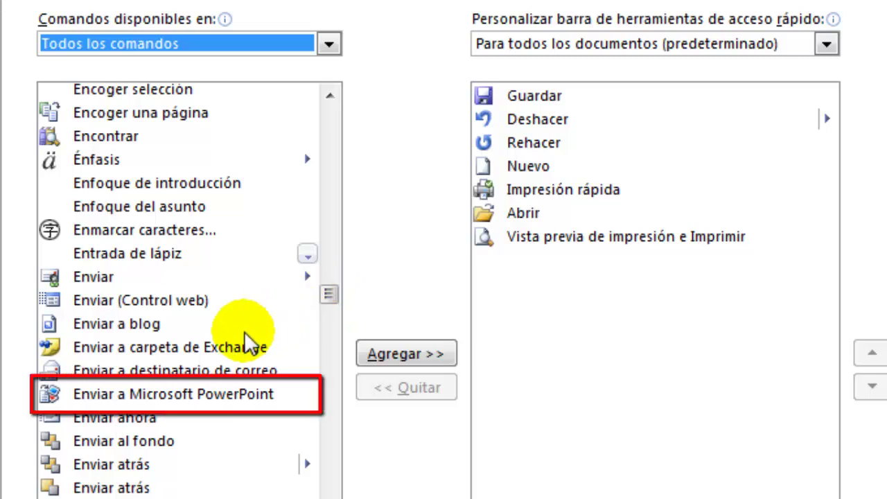
click(248, 393)
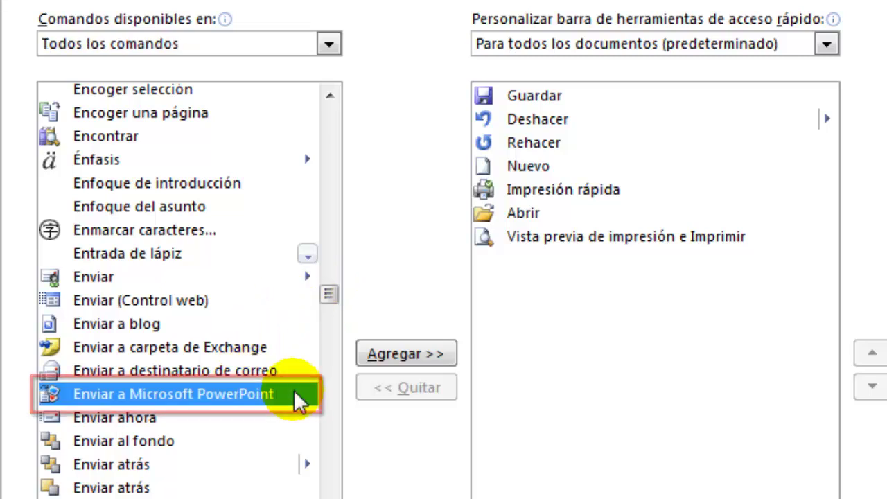
click(372, 358)
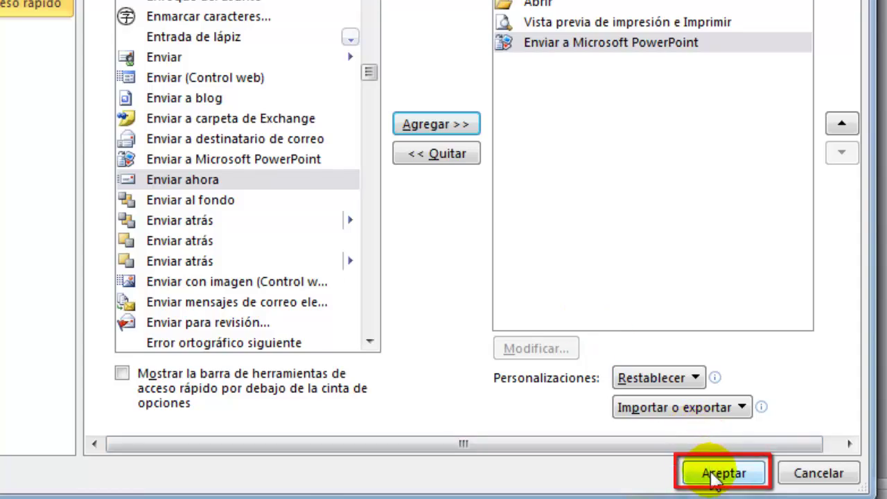
click(714, 476)
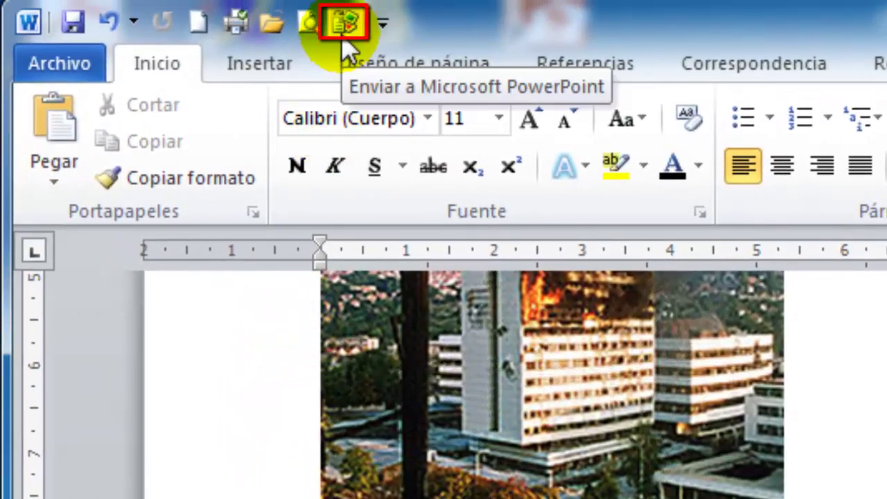
Send the document to PowerPoint and review the five generated slides in Presentación1.
click(342, 36)
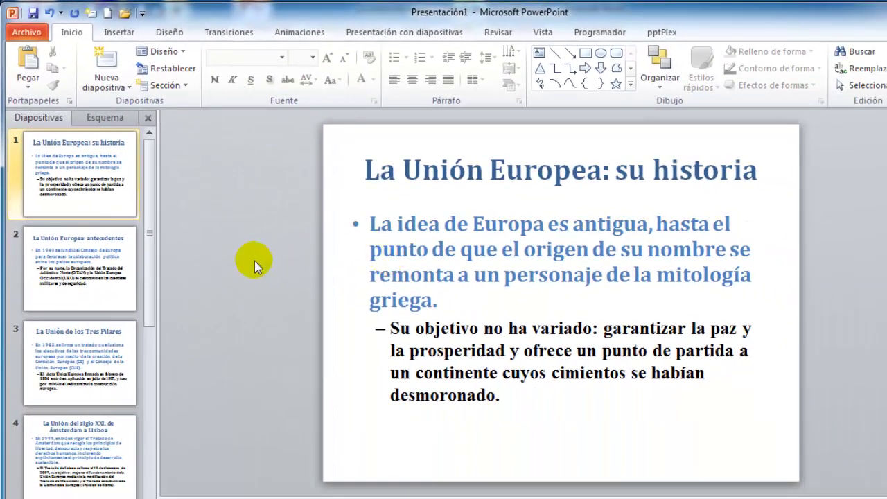
click(79, 270)
click(99, 366)
click(86, 442)
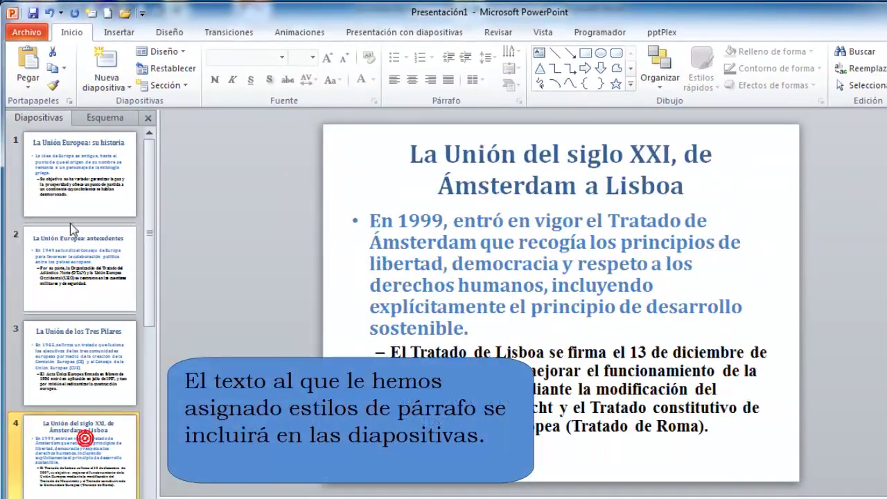
click(102, 176)
scroll(406, 231, down, 1)
scroll(459, 253, down, 1)
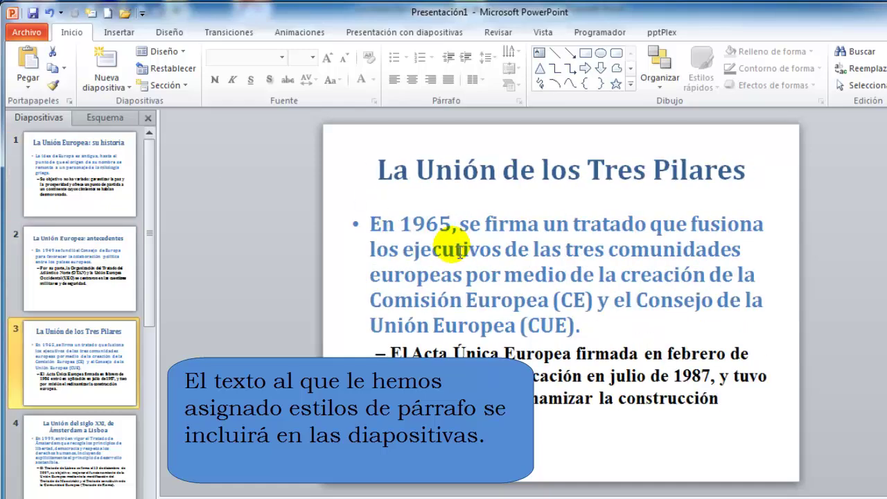
scroll(459, 253, down, 1)
scroll(458, 253, down, 1)
scroll(458, 253, up, 1)
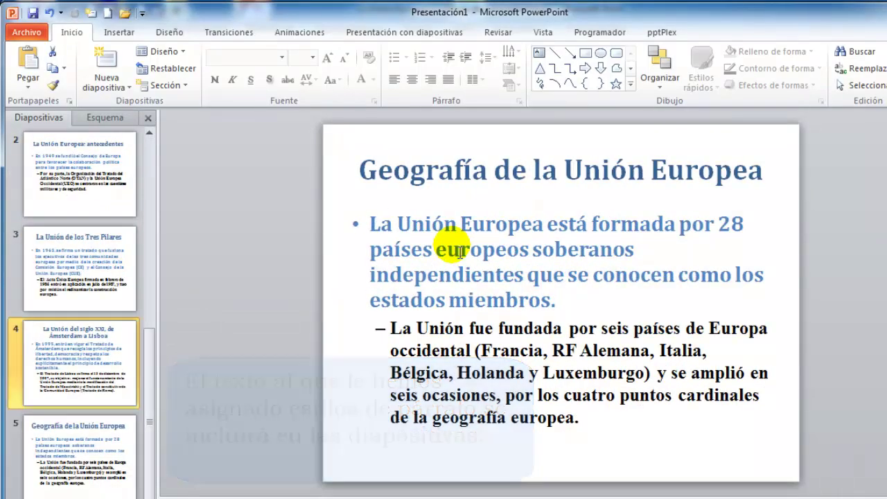
scroll(458, 253, up, 1)
scroll(459, 252, up, 1)
scroll(458, 253, up, 1)
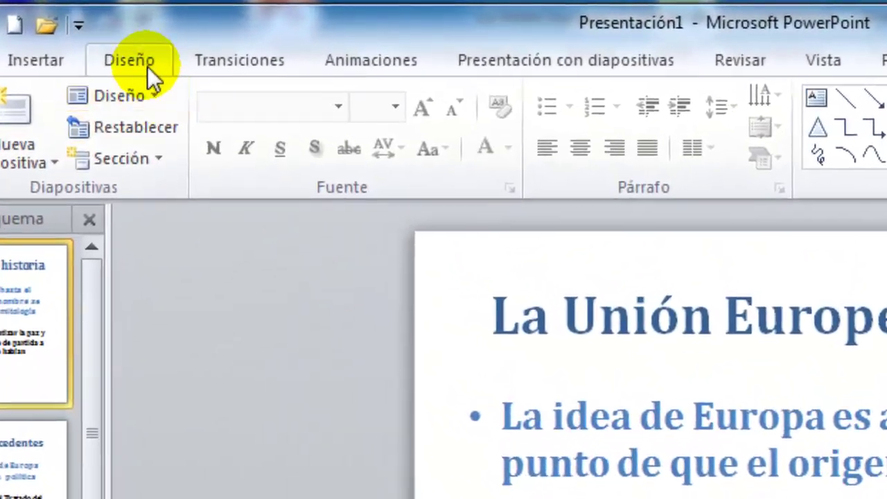
Apply the blue wave Flujo theme from the Diseño gallery and review all five restyled slides.
click(146, 66)
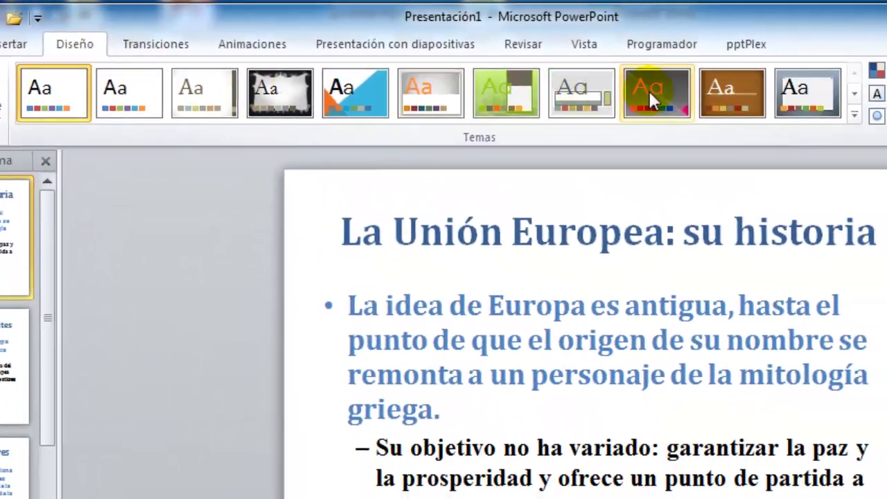
click(858, 118)
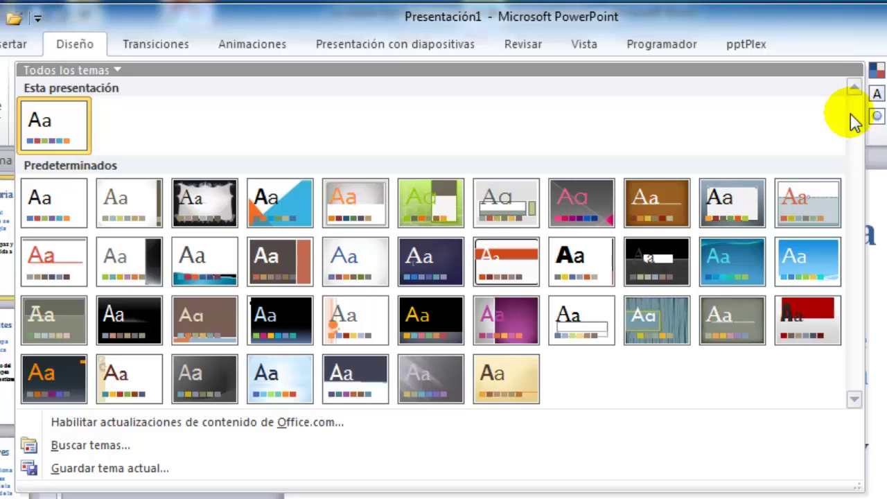
click(743, 264)
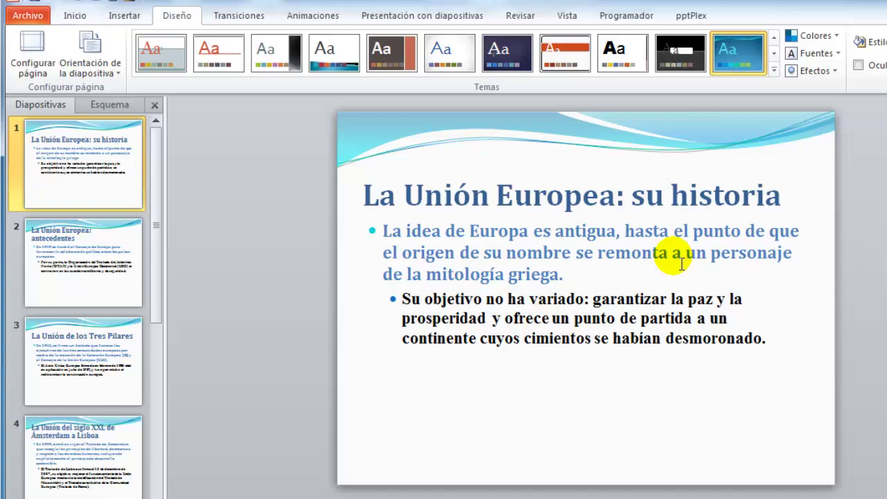
click(682, 263)
scroll(682, 263, down, 1)
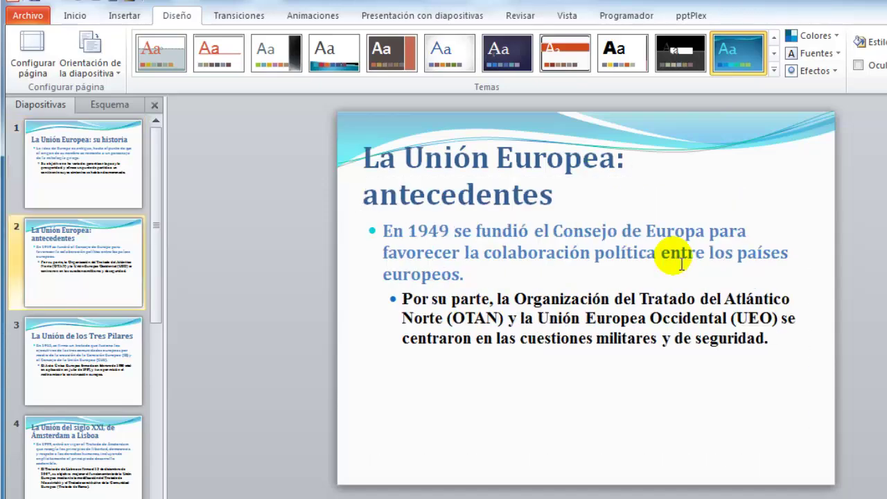
scroll(681, 263, down, 1)
scroll(681, 263, down, 1)
scroll(682, 264, down, 1)
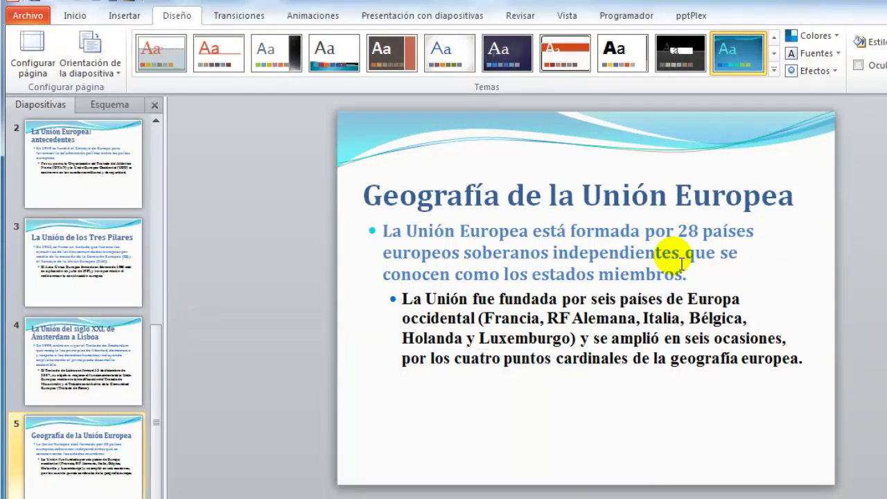
scroll(682, 263, up, 1)
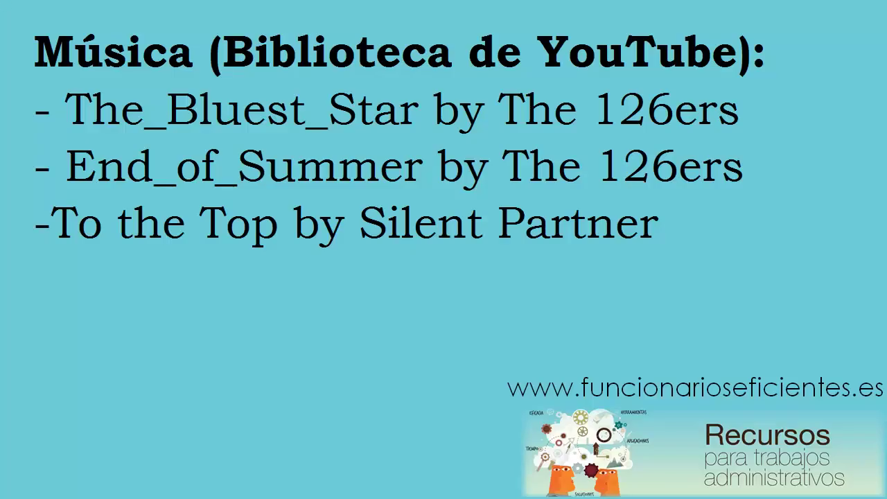